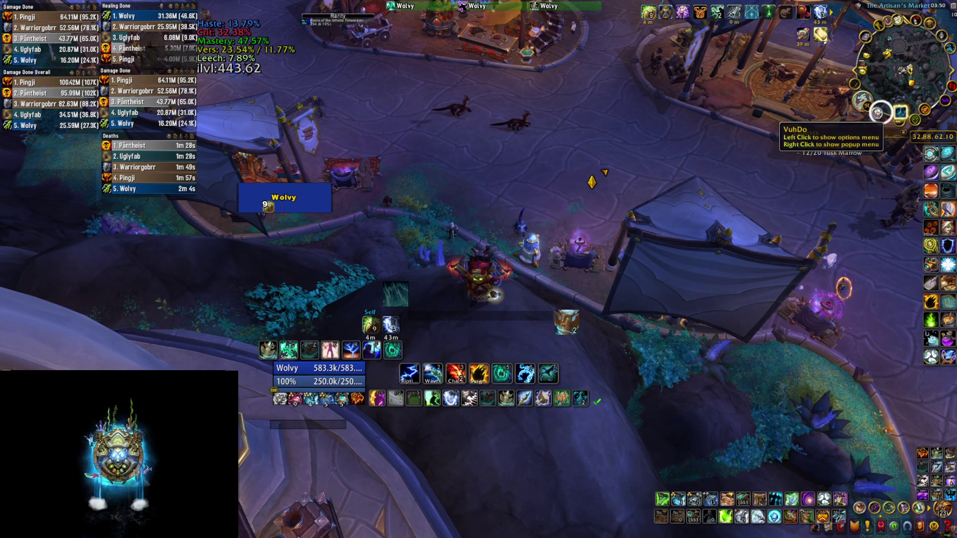
Open the VuhDo options and move the options window to a clearer spot
left_click(878, 113)
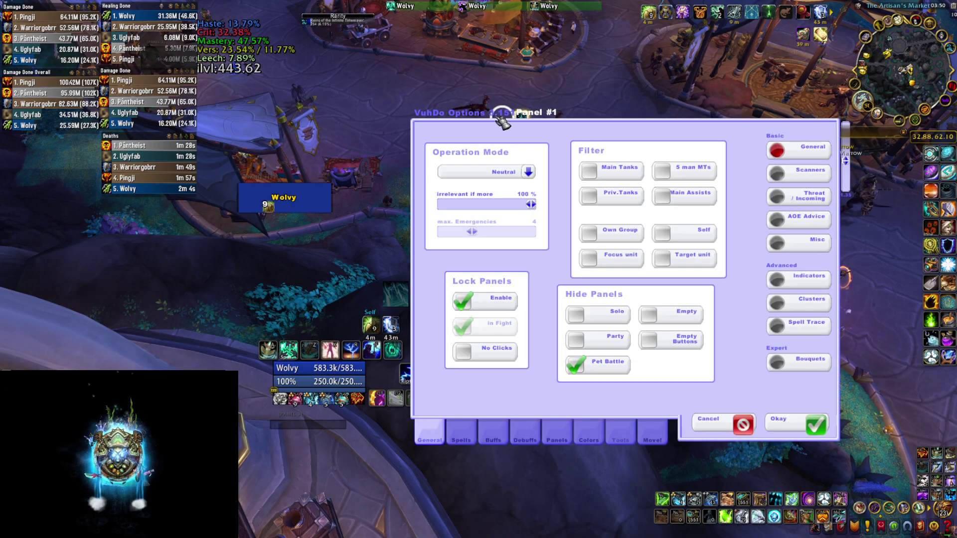
key("a")
left_click_drag(490, 131, 448, 120)
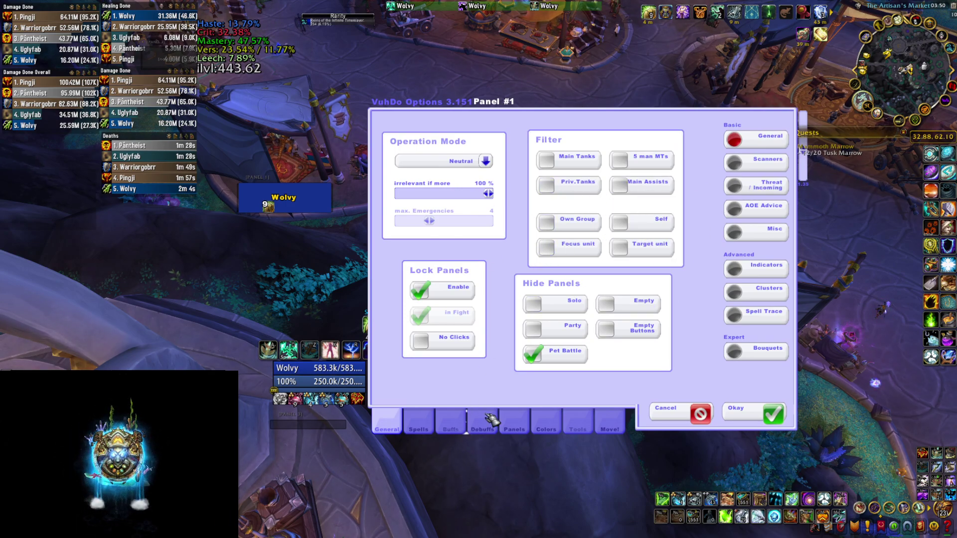
Review the general, sizing and bar settings of Panel #1
left_click(513, 427)
left_click(741, 129)
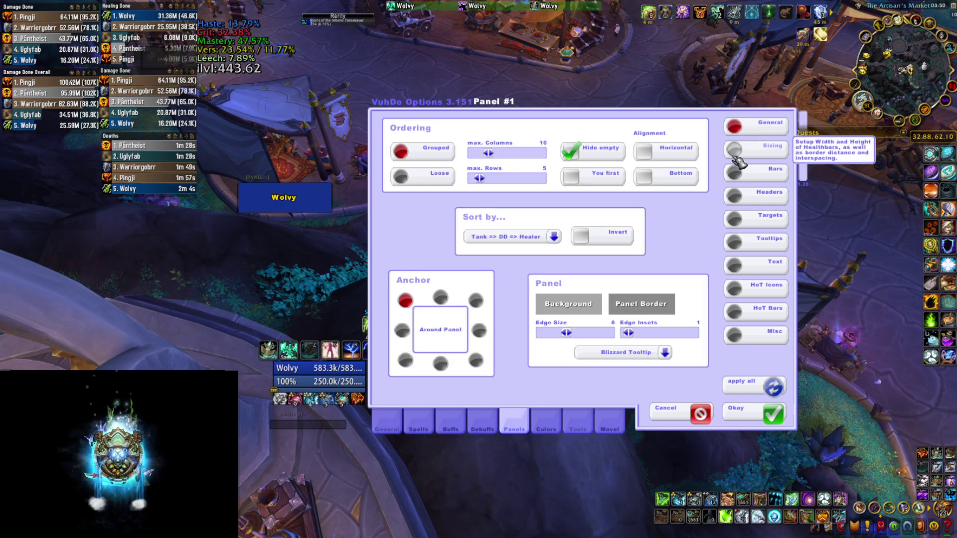
left_click(745, 150)
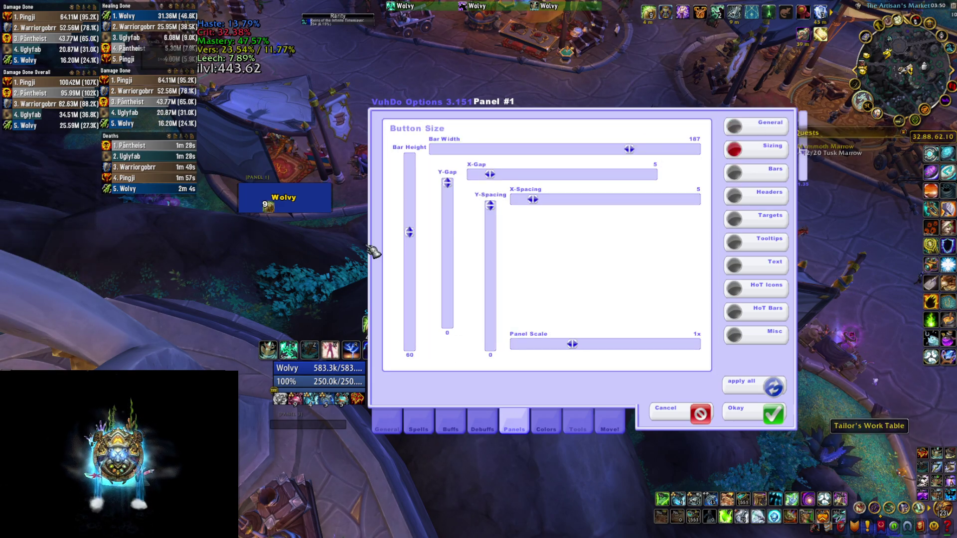
key("1")
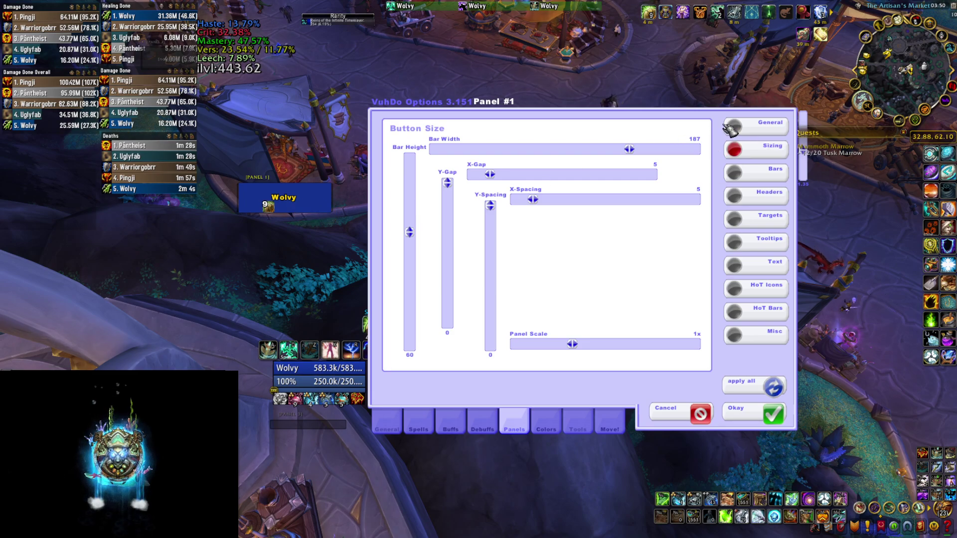
left_click(733, 126)
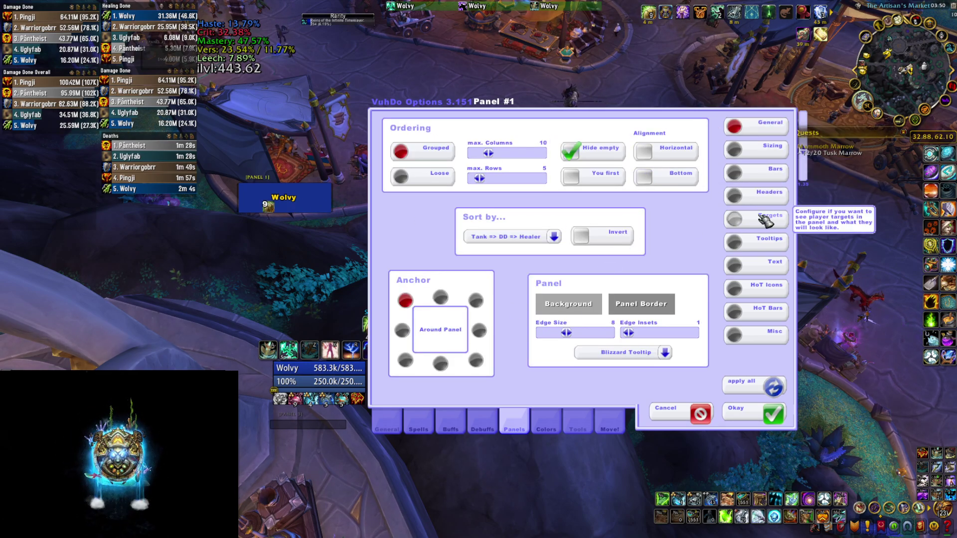
left_click(756, 172)
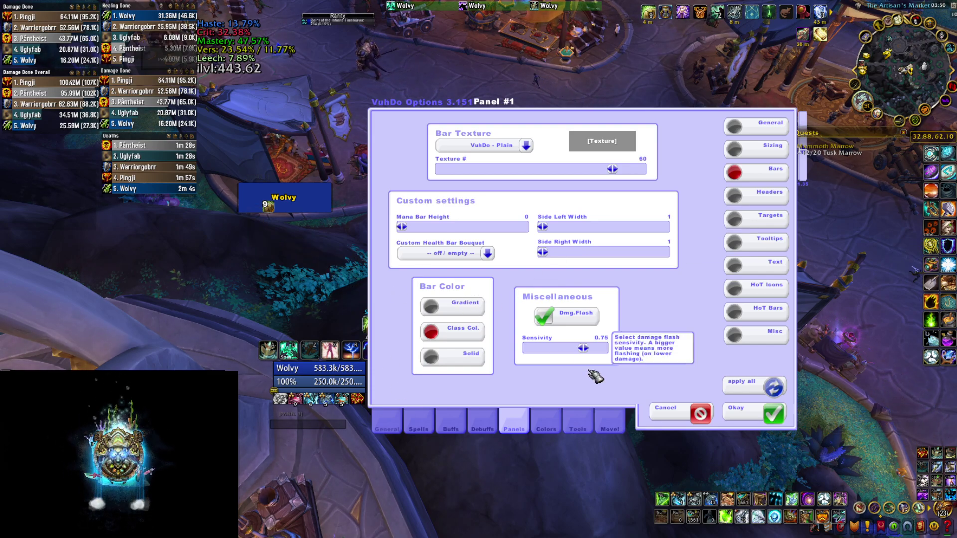
Inspect the profile import dialog and the list of saved profiles, keeping the current profile
left_click(578, 428)
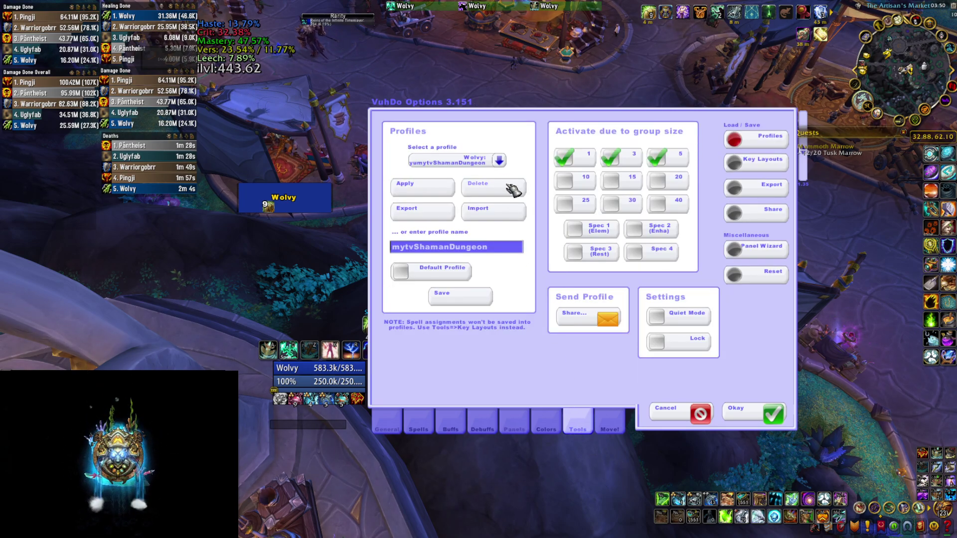
left_click(483, 216)
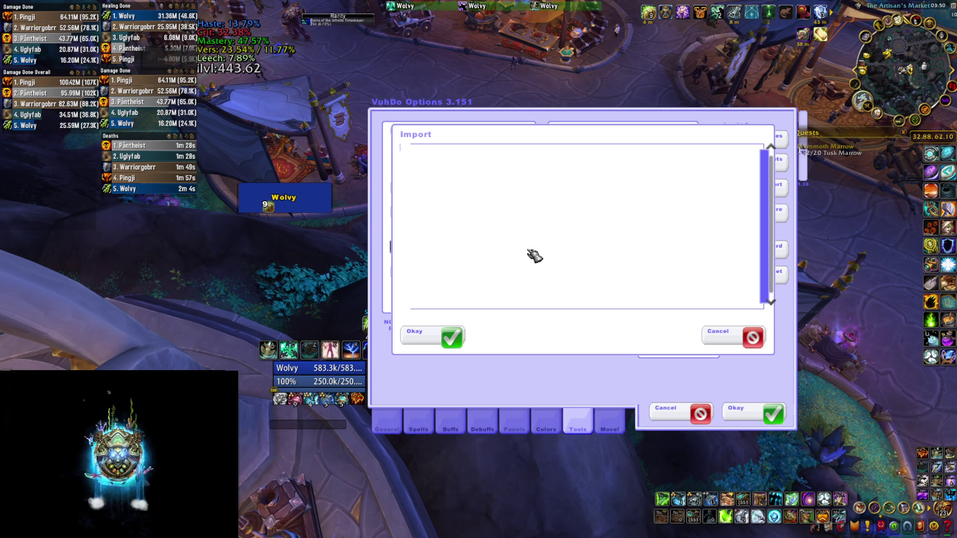
left_click(731, 331)
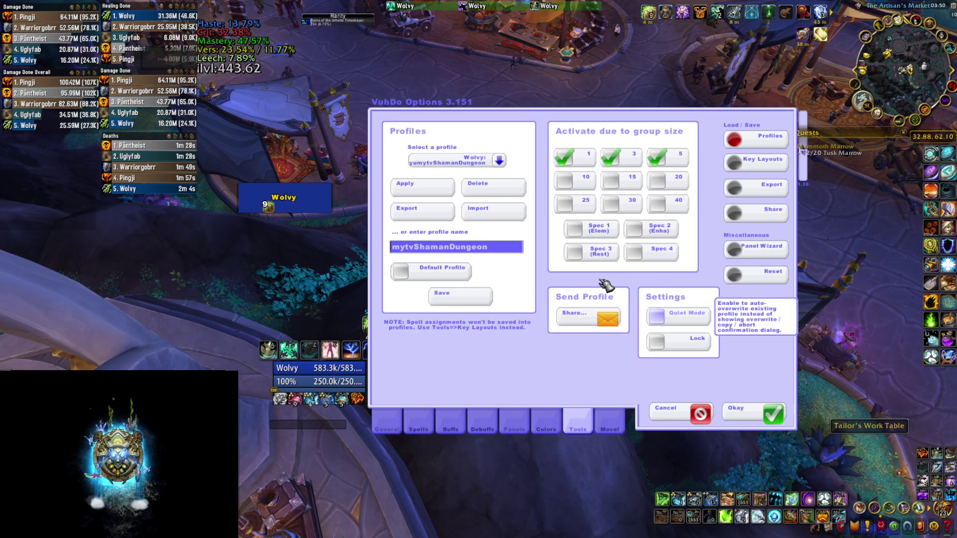
left_click(505, 166)
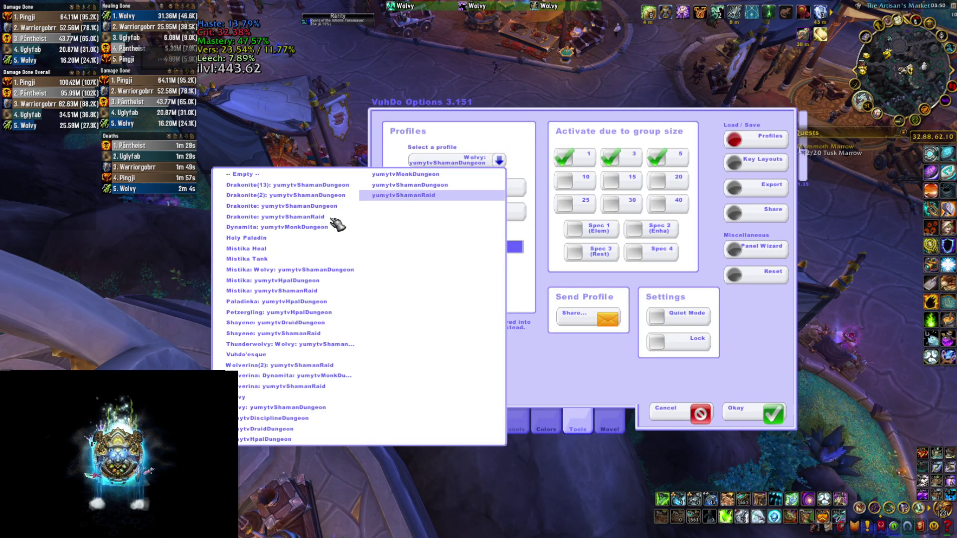
left_click(243, 407)
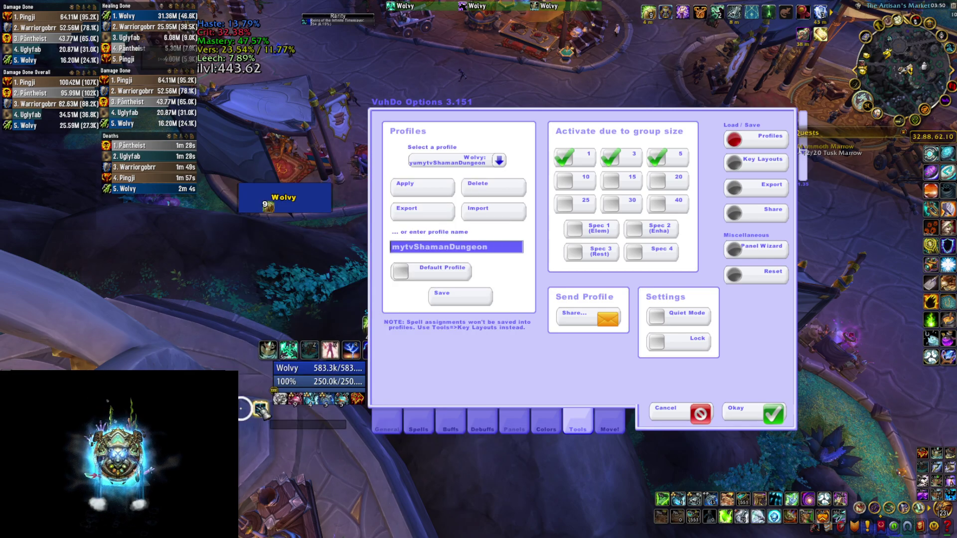
left_click(266, 202)
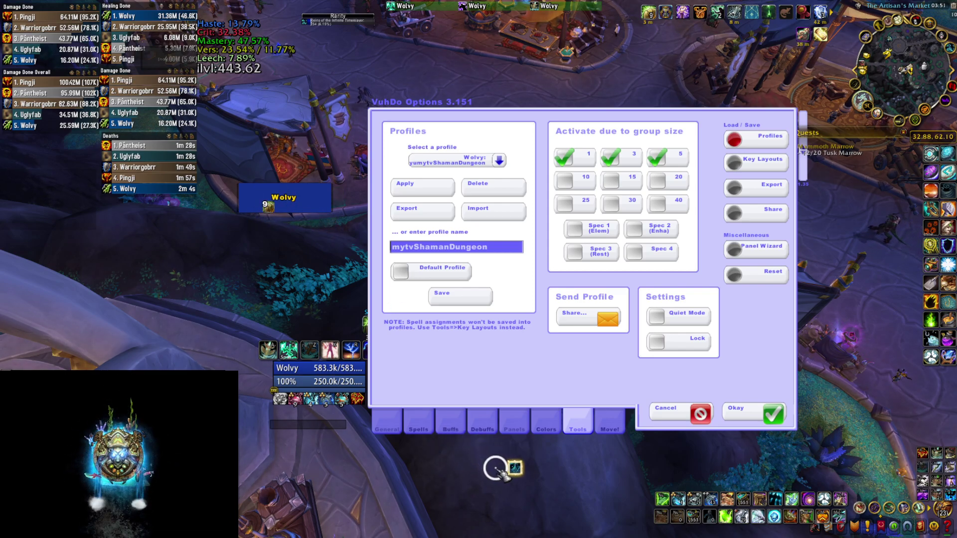
Show Panel #1's HoT icon settings and cast Riptide on the own health bar to check the icons
left_click(513, 424)
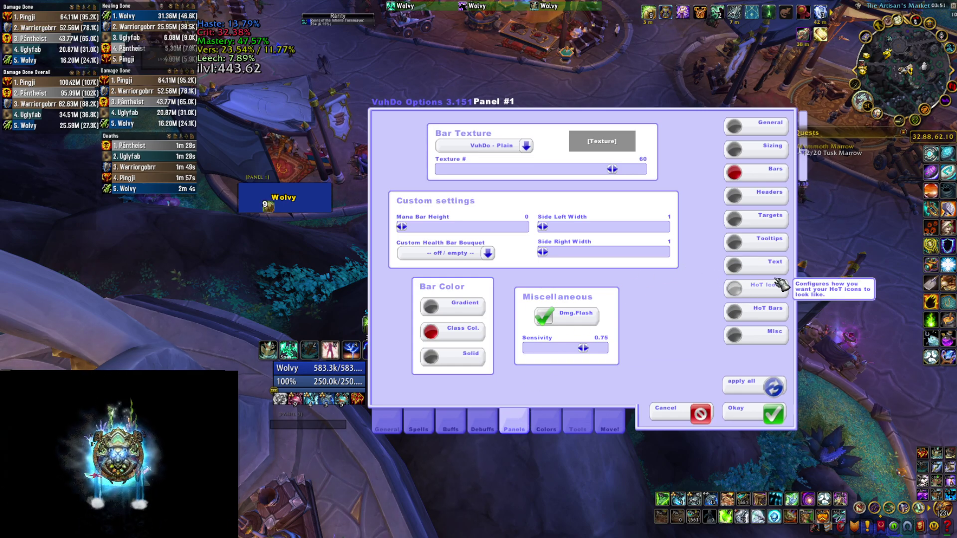
left_click(743, 292)
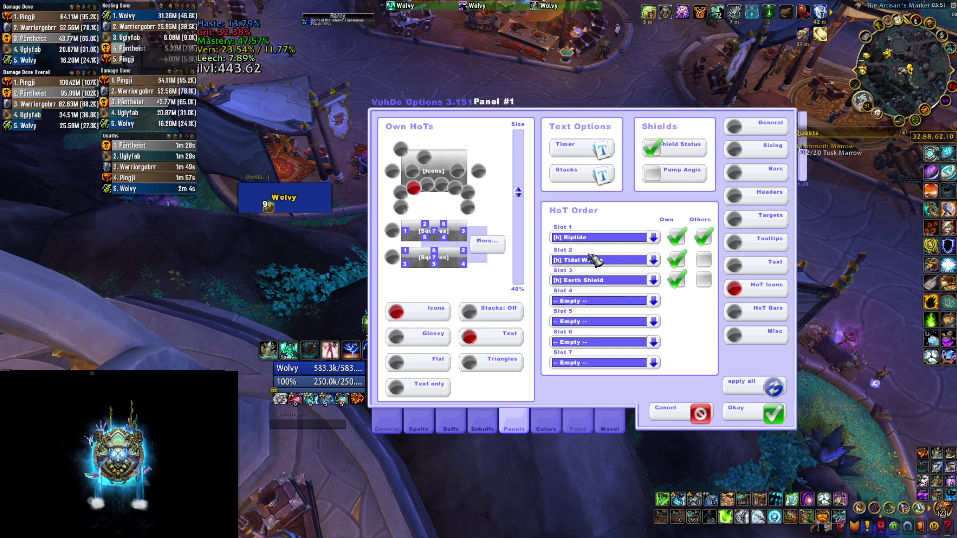
left_click(294, 200)
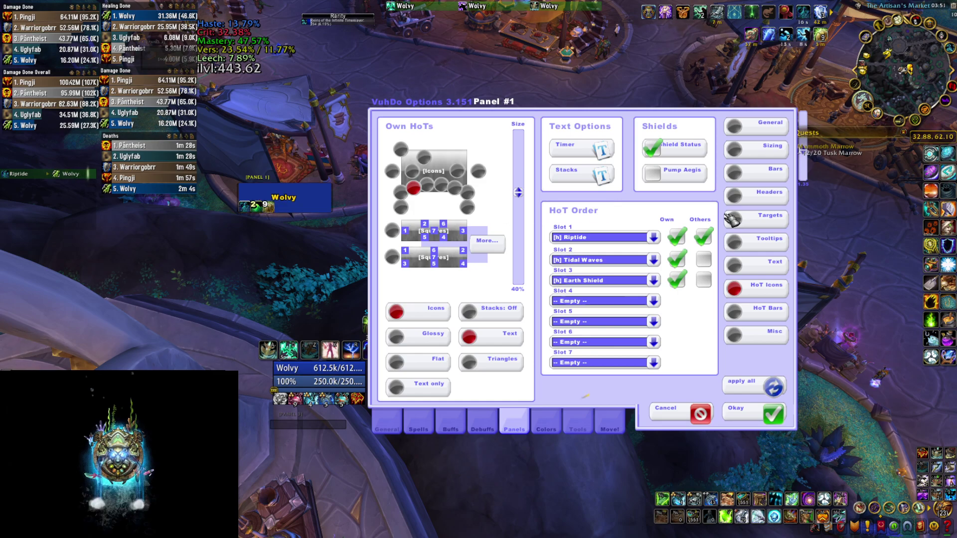
left_click(294, 199)
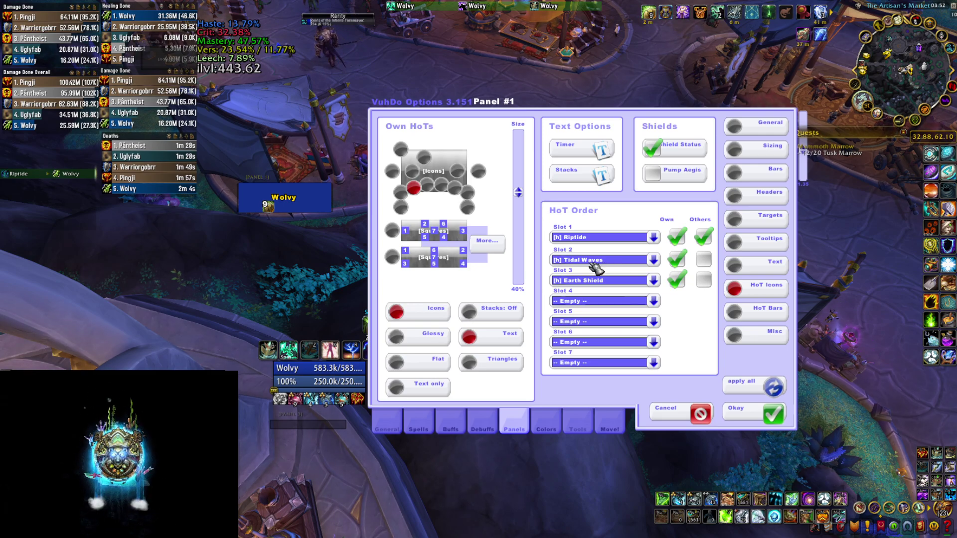
Open the bouquet settings and bring up the export dialog of the Paladin Beacon bouquet, closing it again
left_click(387, 429)
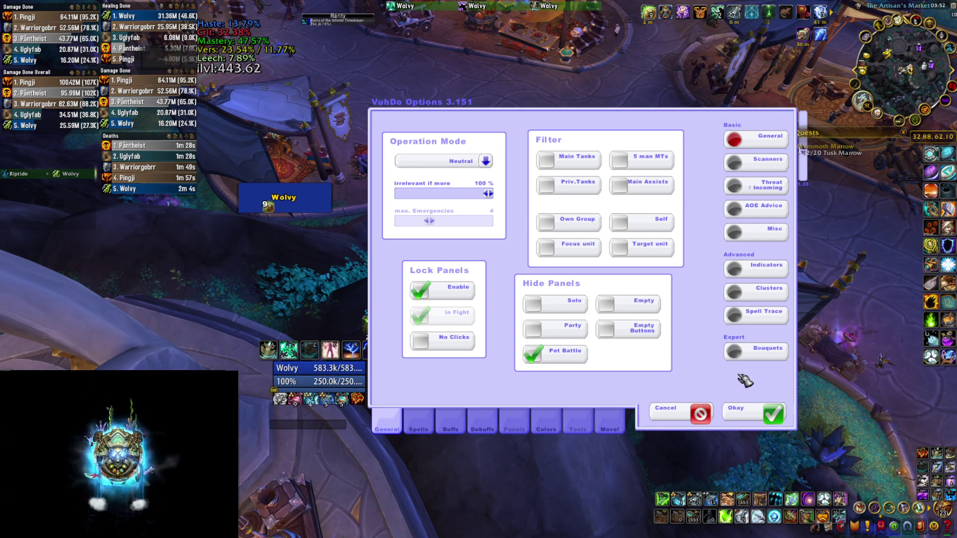
left_click(755, 354)
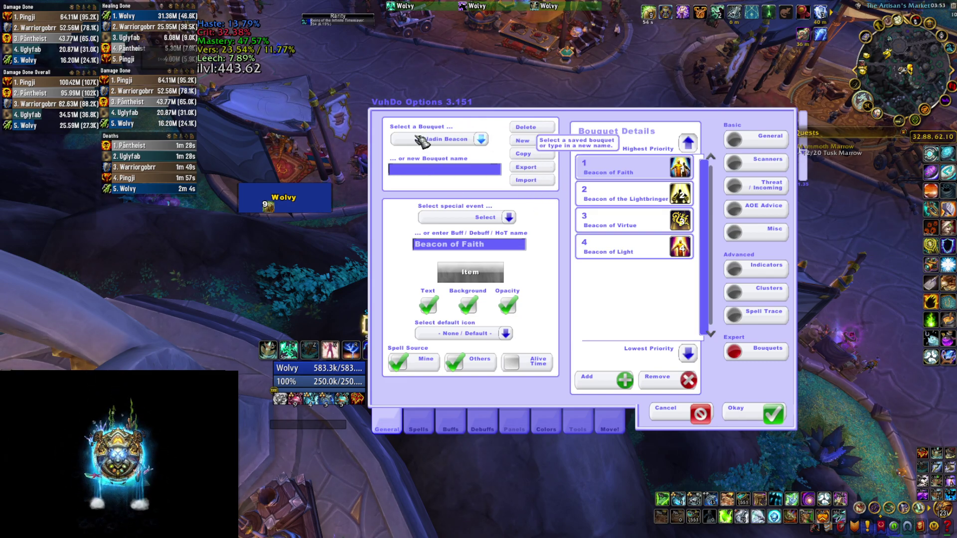
left_click(533, 168)
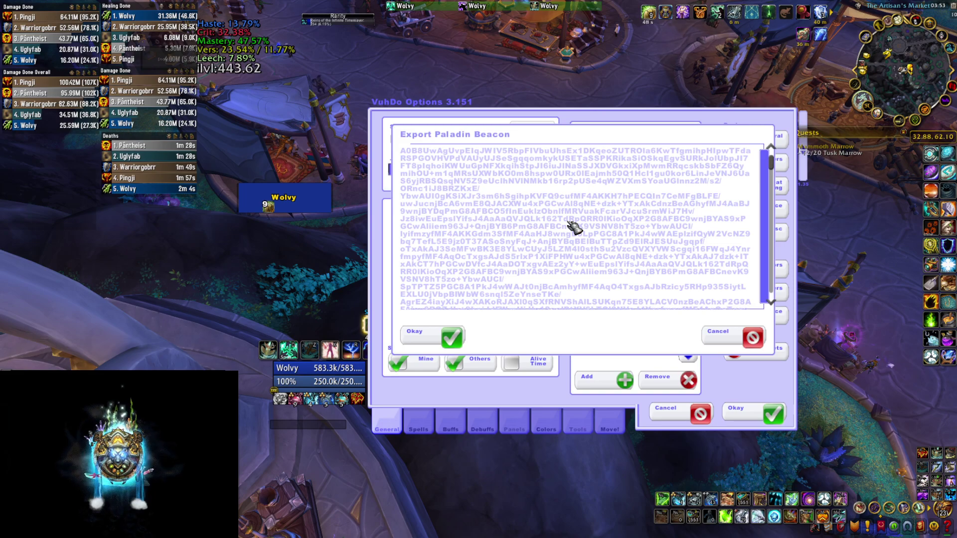
left_click(448, 335)
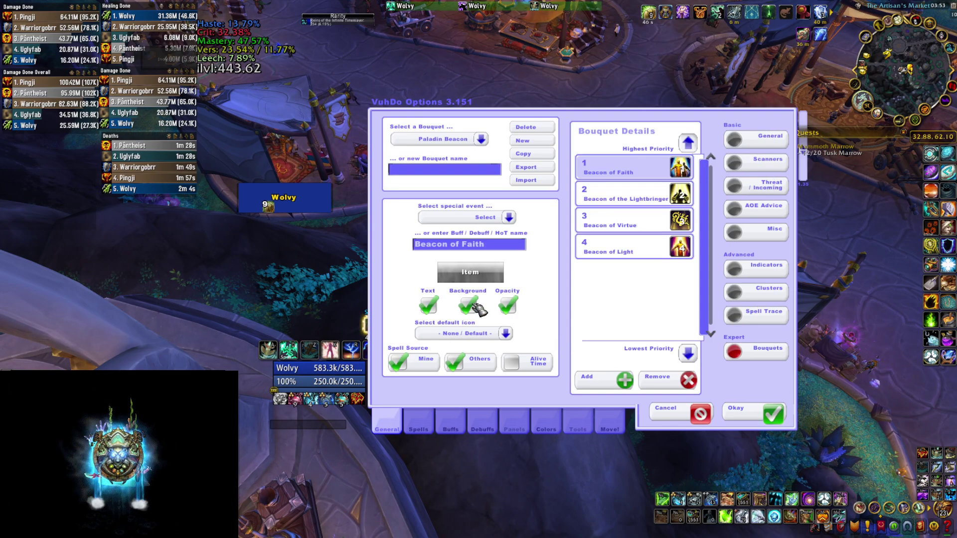
Browse the list of saved bouquets and view the export string of Paladin Beacon, cancelling the dialog
left_click(481, 139)
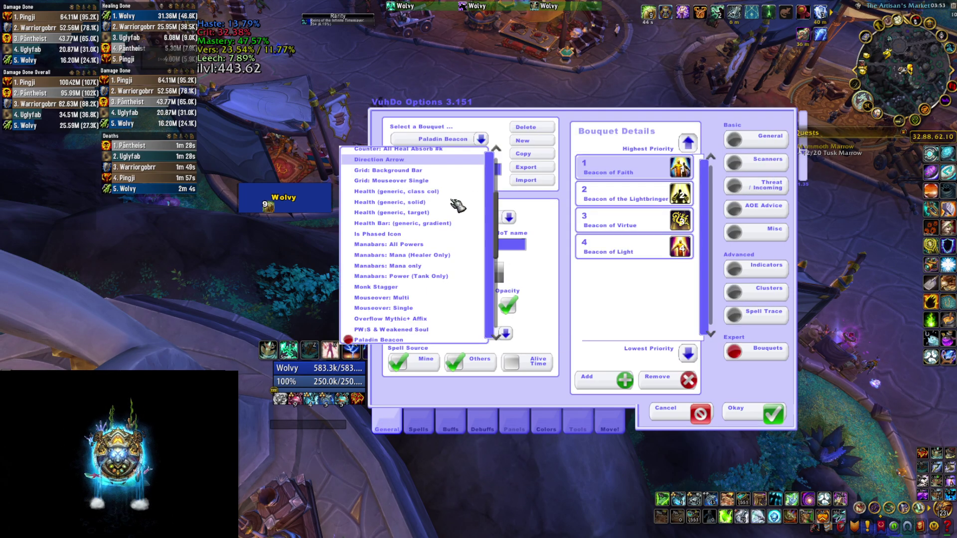
scroll(434, 249, "down", 5)
scroll(414, 244, "down", 4)
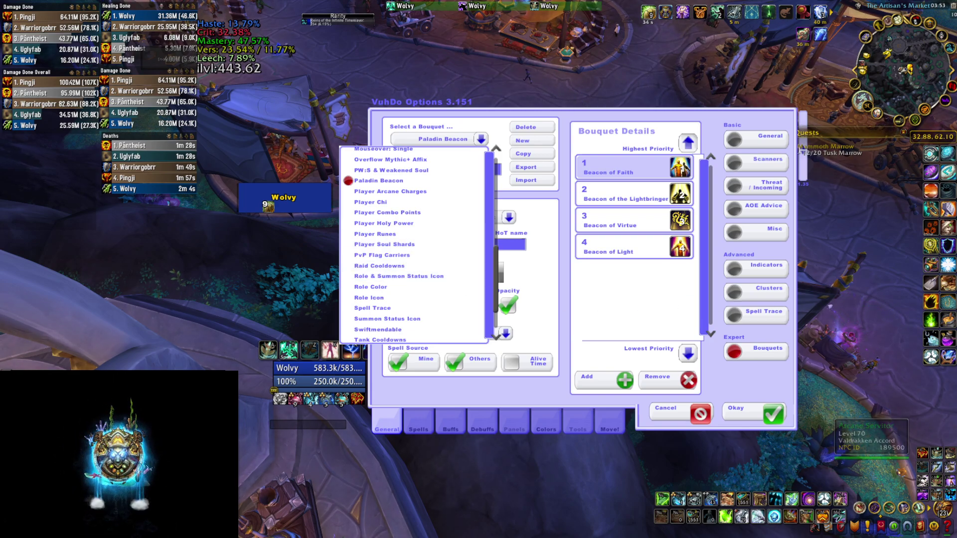
left_click(538, 166)
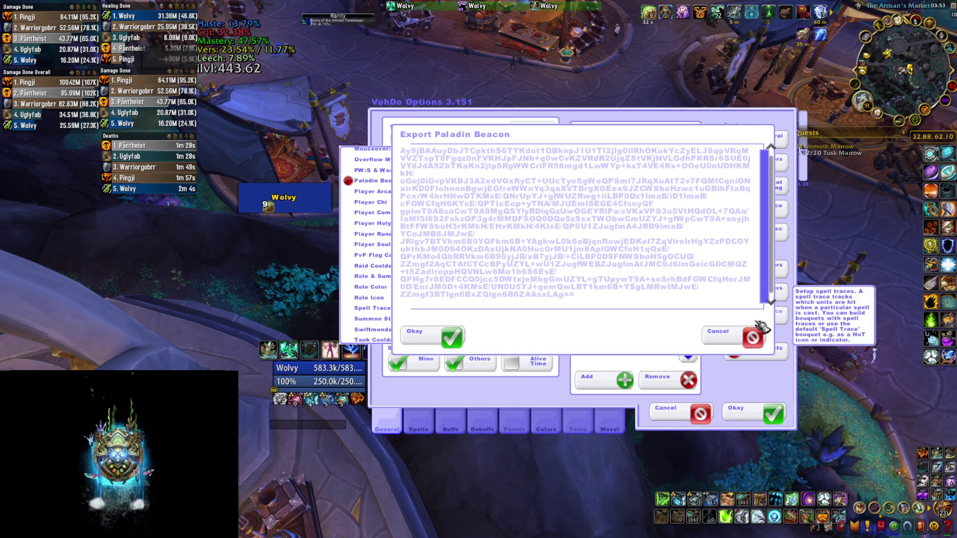
left_click(747, 337)
left_click(482, 139)
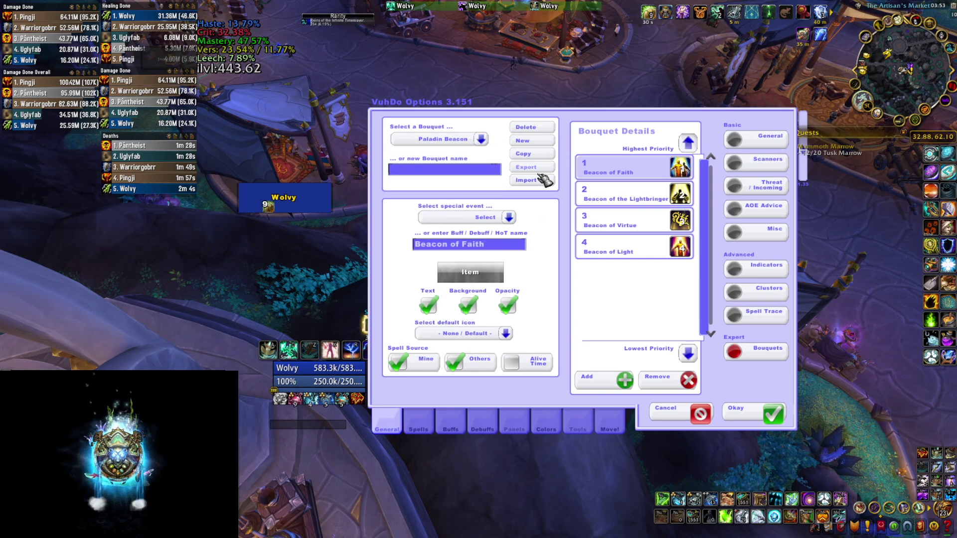
Import the Personal Defensives bouquet from the copied string and accept the import
left_click(531, 181)
key("ctrl+v")
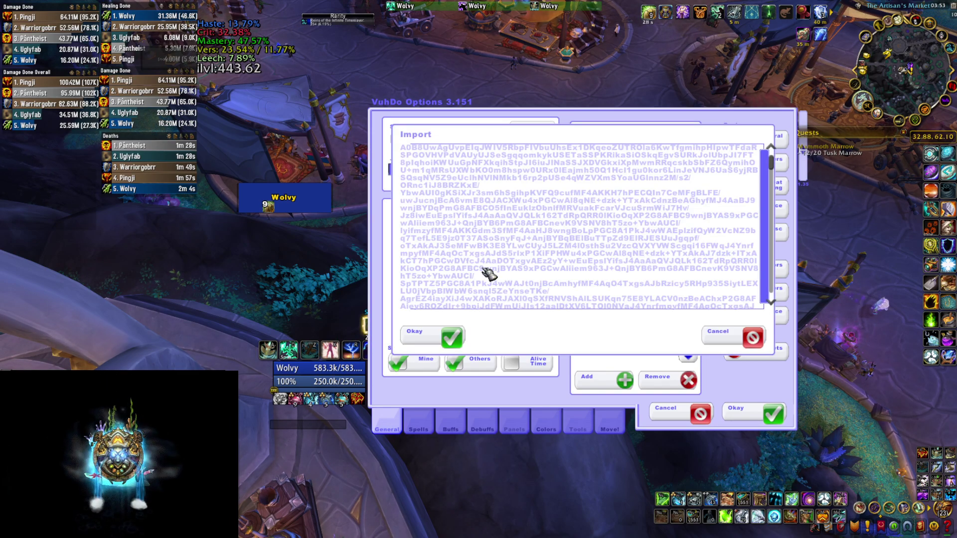
left_click(453, 338)
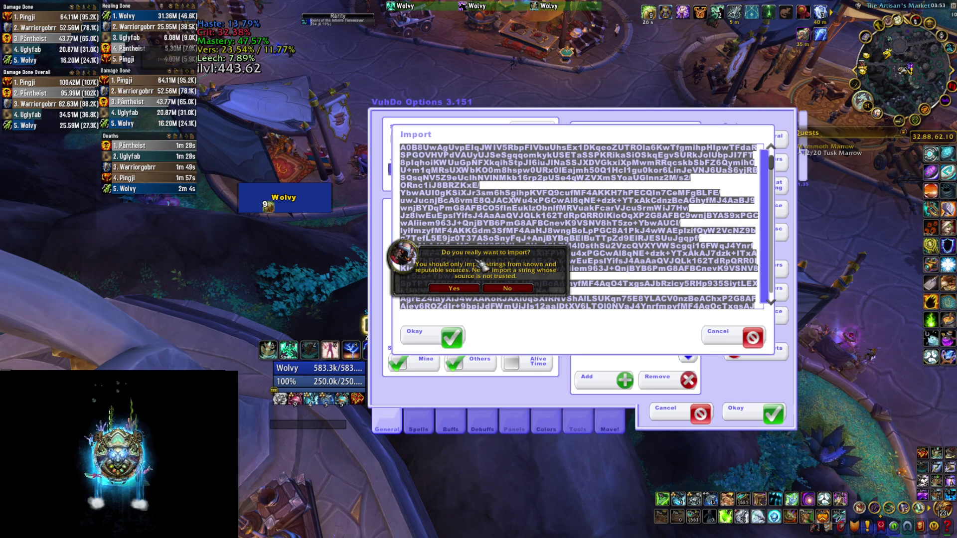
left_click(457, 289)
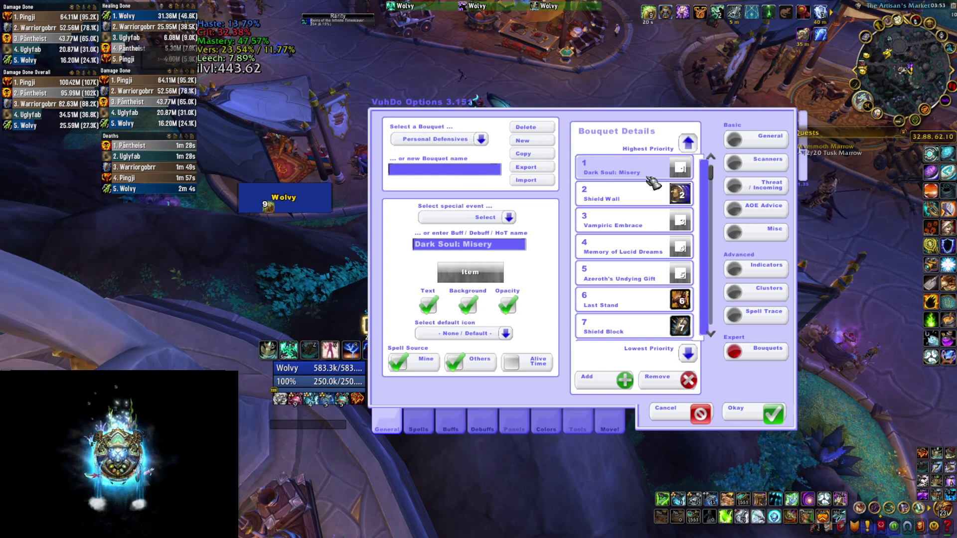
Examine the prioritised list of defensive spells in the Personal Defensives bouquet
scroll(641, 164, "down", 1)
scroll(636, 191, "down", 1)
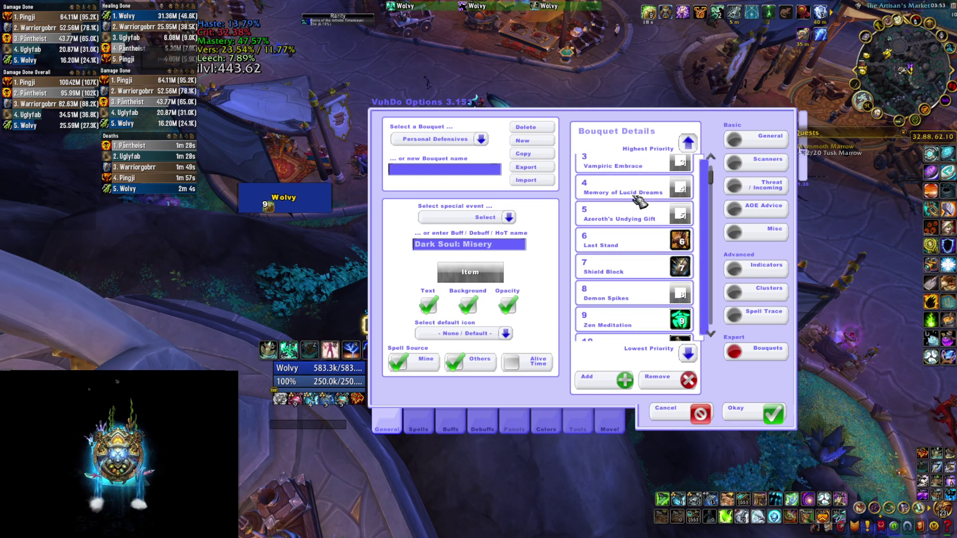
scroll(628, 224, "down", 2)
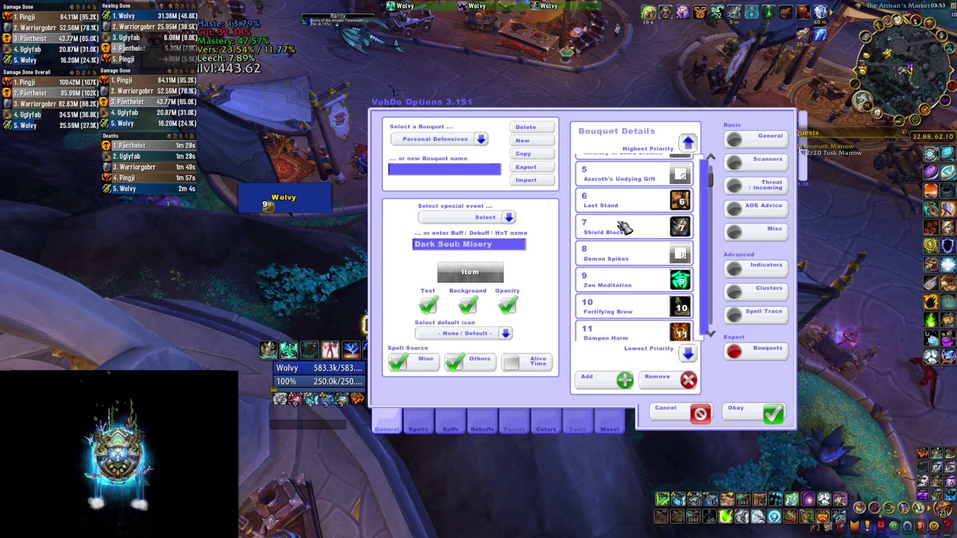
scroll(625, 228, "down", 6)
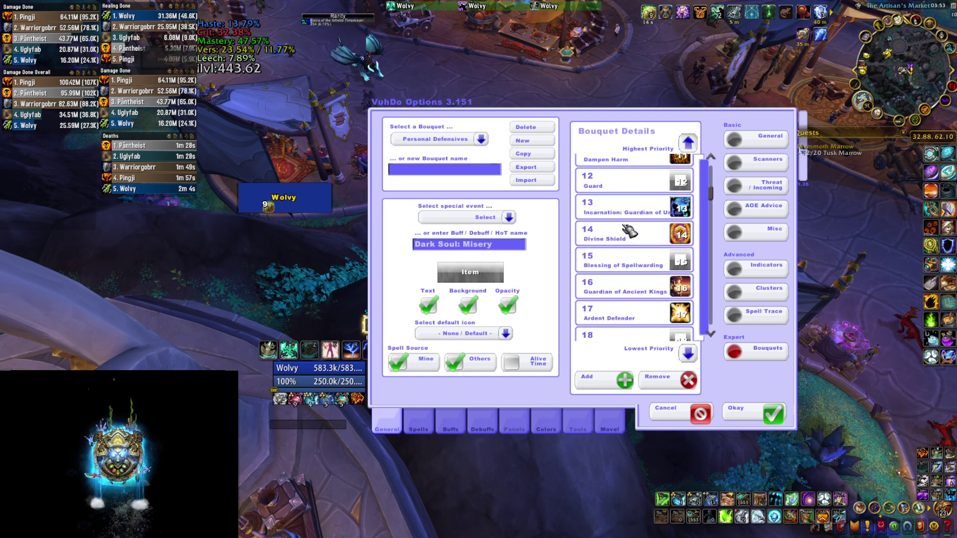
scroll(627, 233, "down", 5)
scroll(625, 239, "down", 3)
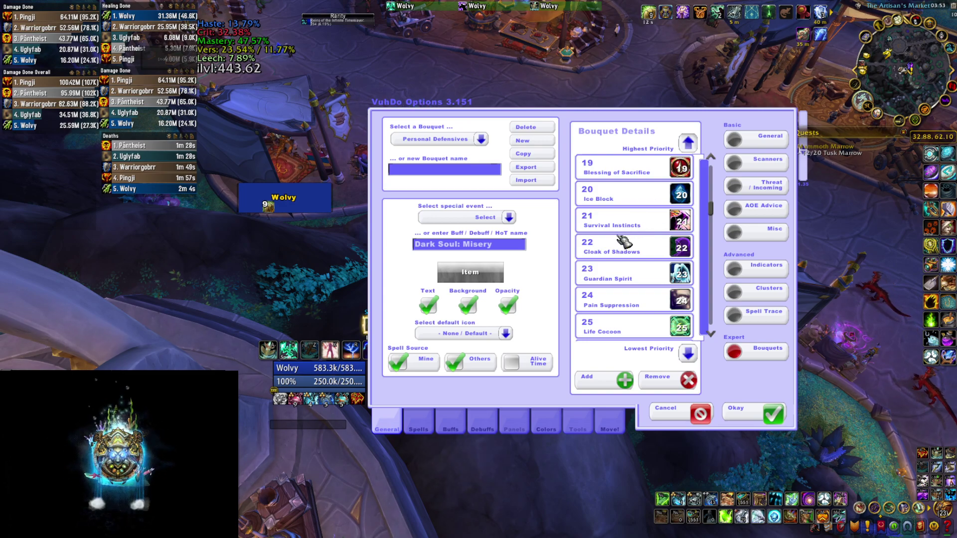
scroll(623, 239, "down", 11)
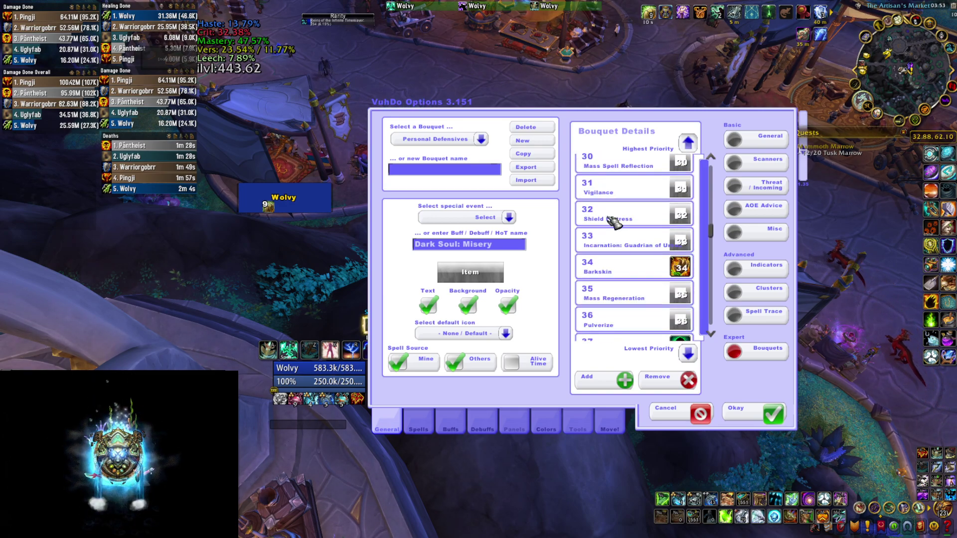
scroll(617, 225, "down", 12)
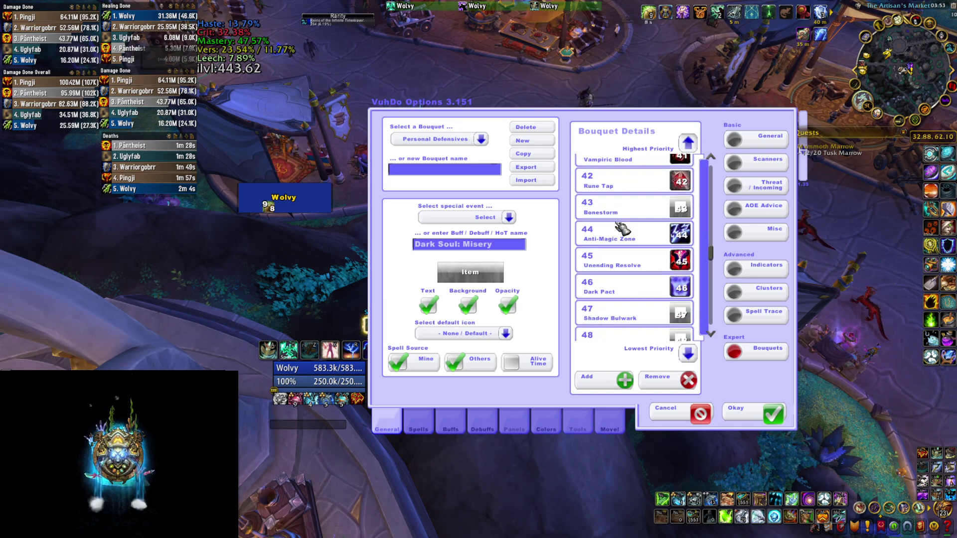
scroll(621, 230, "down", 9)
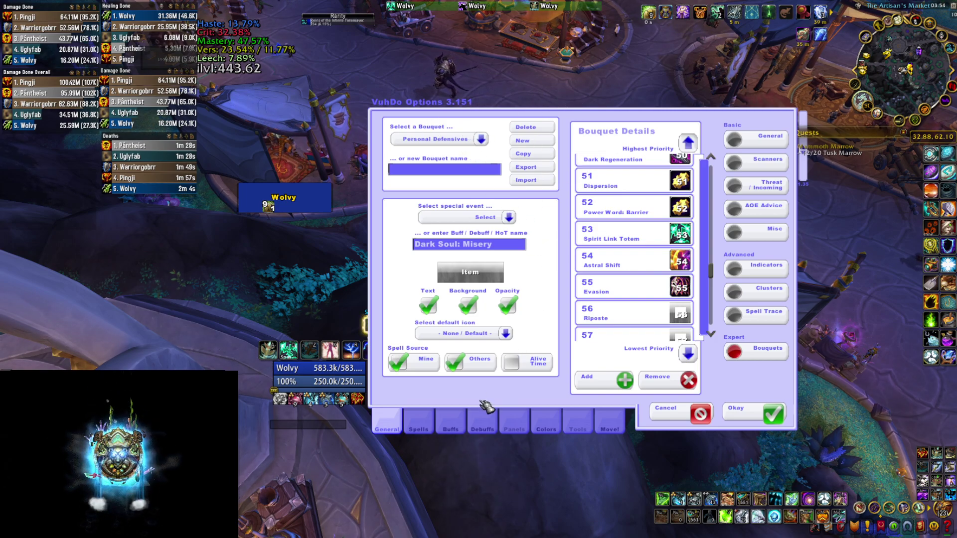
Assign the Personal Defensives bouquet to HoT icon slot 7 of Panel #1, accept the options and cast Astral Shift to test it
left_click(515, 423)
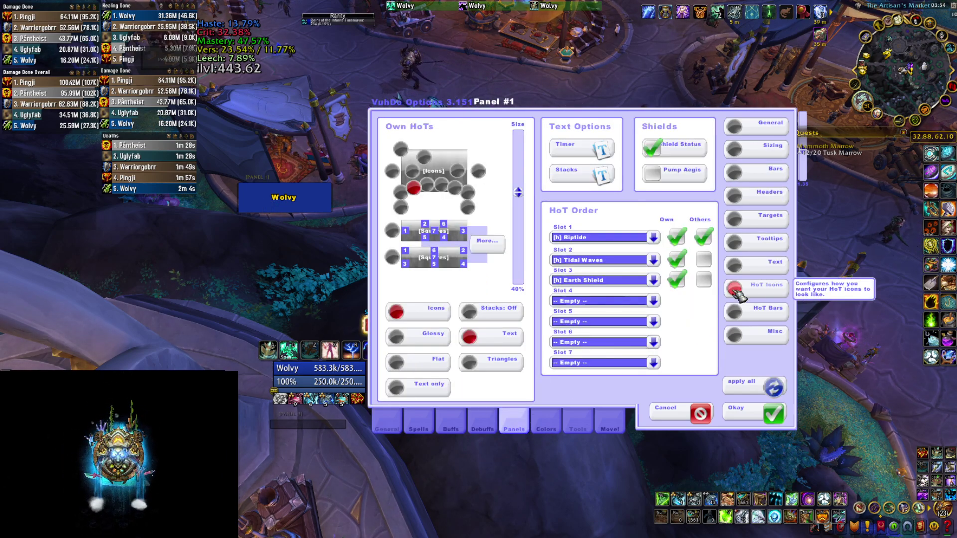
left_click(653, 363)
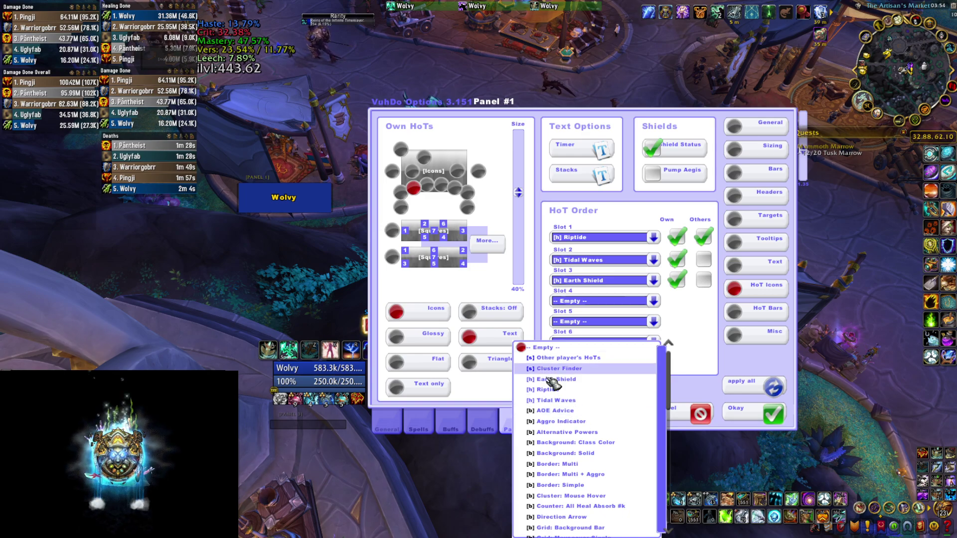
scroll(577, 410, "down", 3)
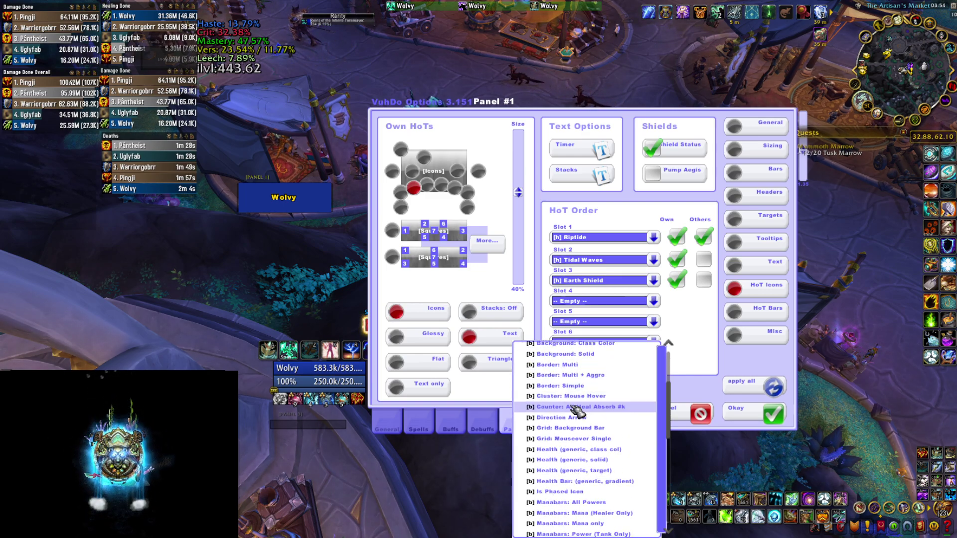
scroll(577, 410, "down", 4)
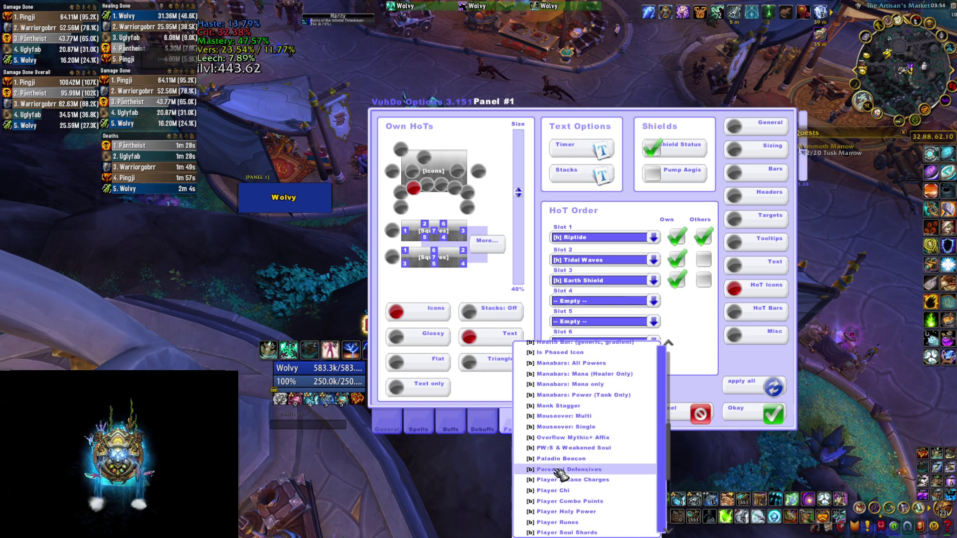
left_click(560, 470)
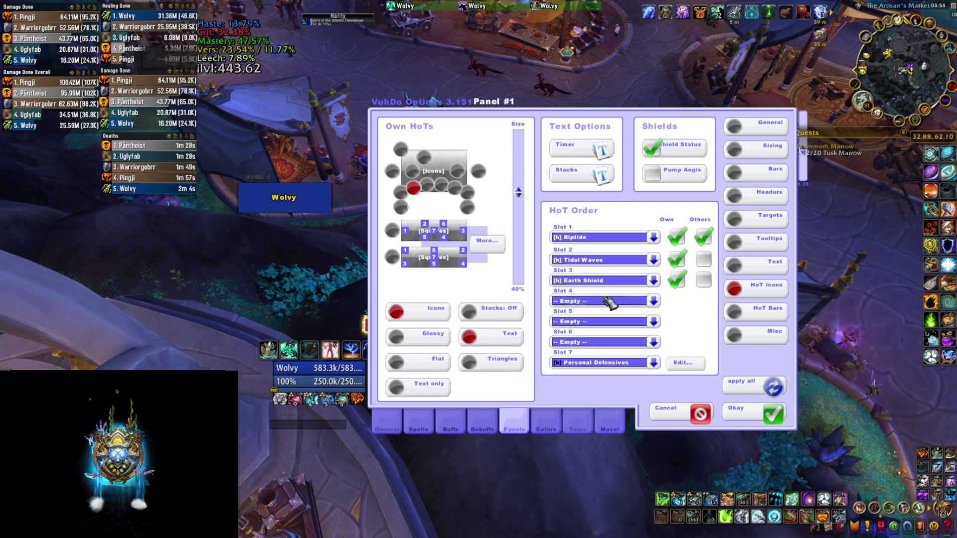
left_click(774, 417)
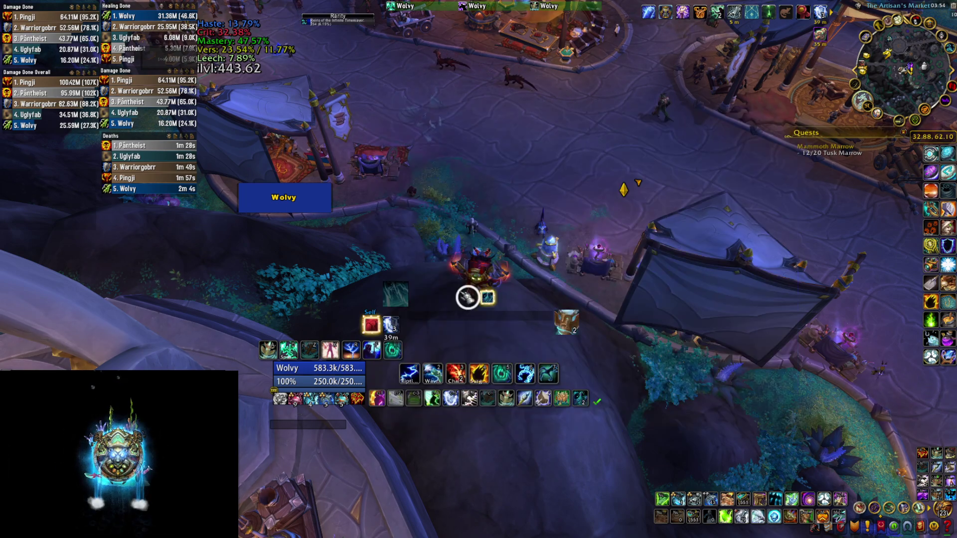
left_click(378, 397)
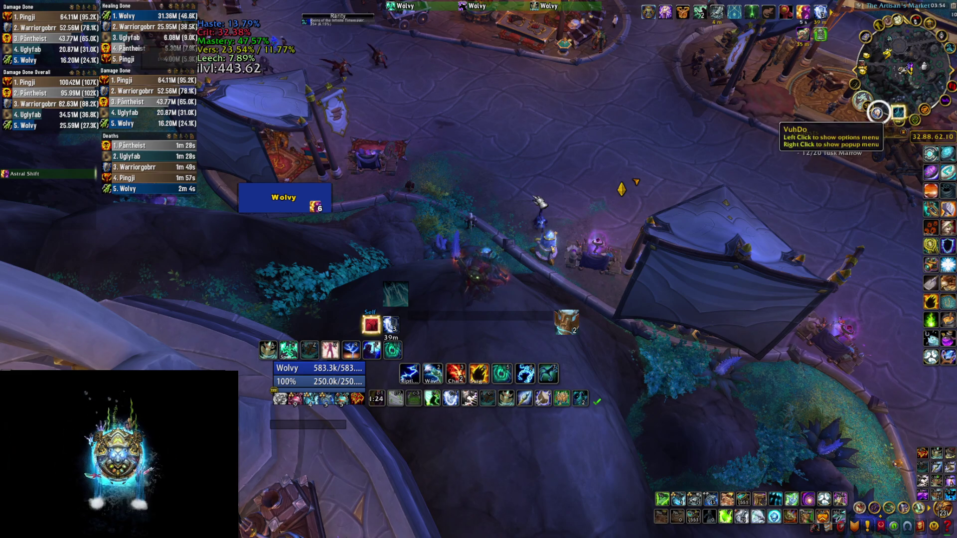
Reopen the VuhDo options and review the custom and standard debuff settings, switching the debuff Icon option off and on again
left_click(877, 113)
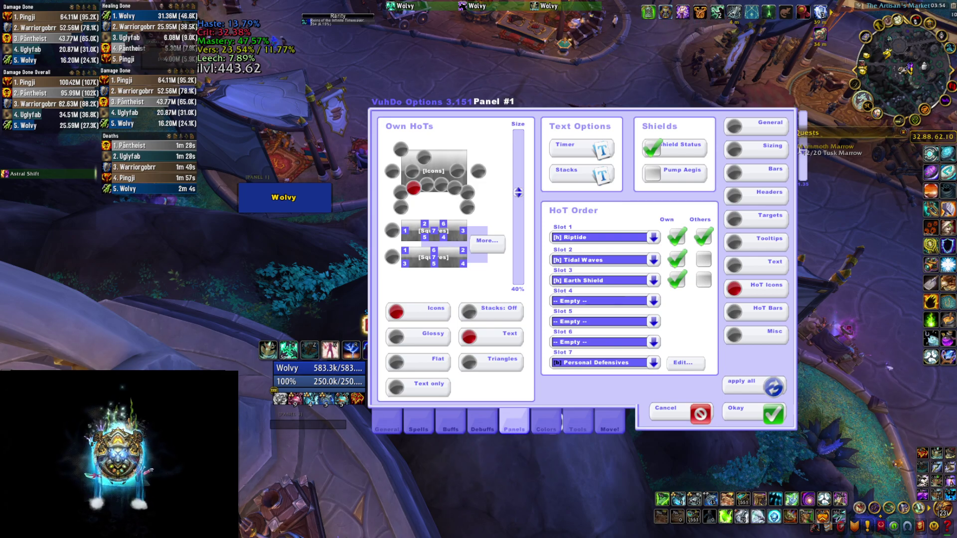
left_click(482, 430)
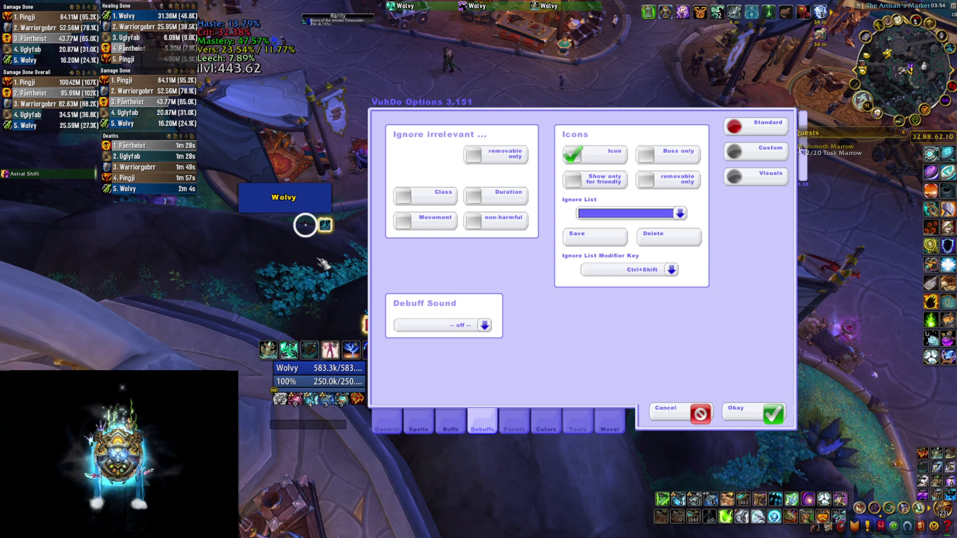
left_click(740, 161)
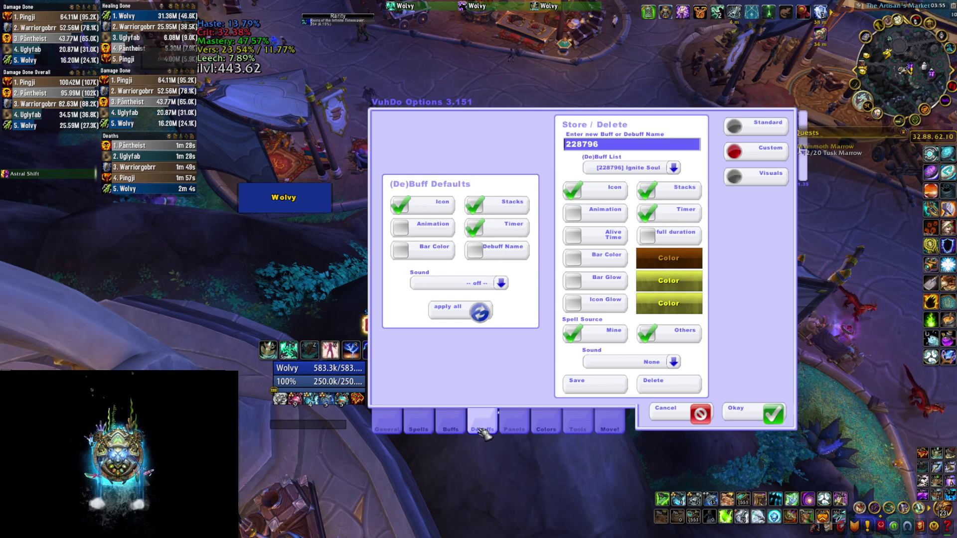
left_click(743, 131)
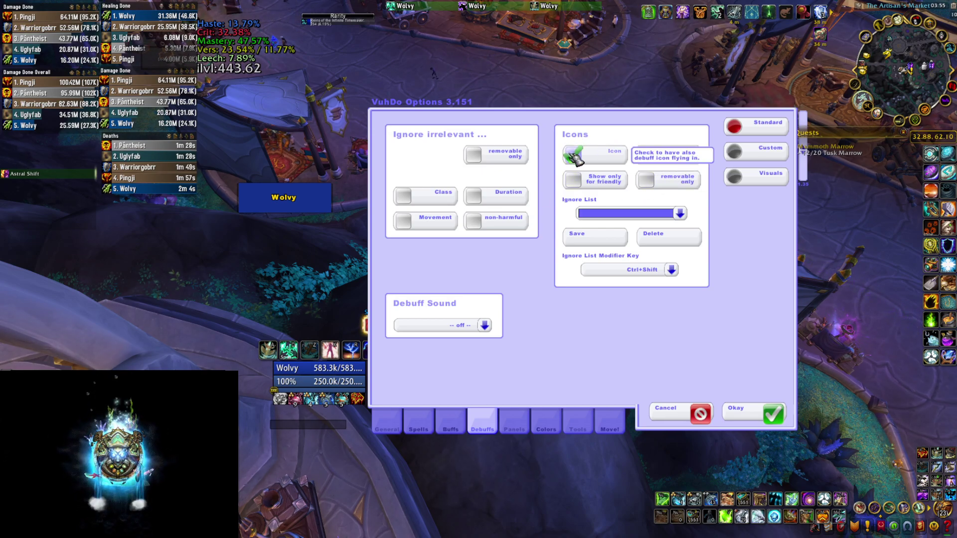
left_click(578, 158)
left_click(581, 159)
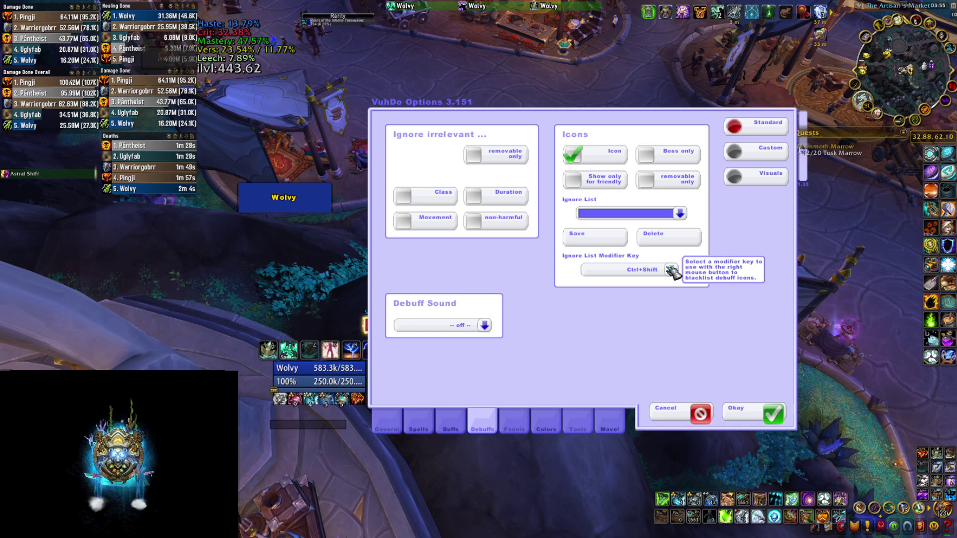
Examine the Ignore List modifier key choices and the list of ignored debuffs, keeping Ctrl+Shift, and accept the options
left_click(670, 269)
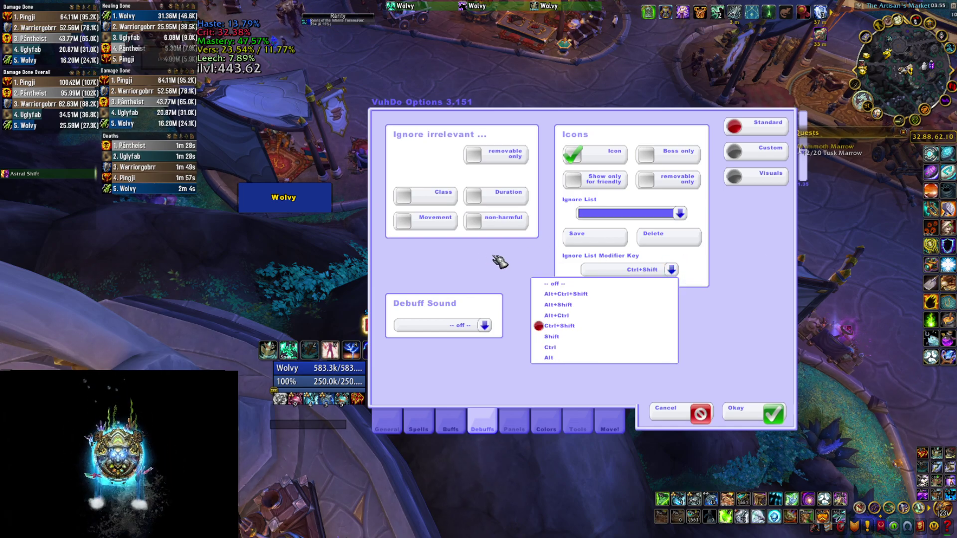
left_click(670, 273)
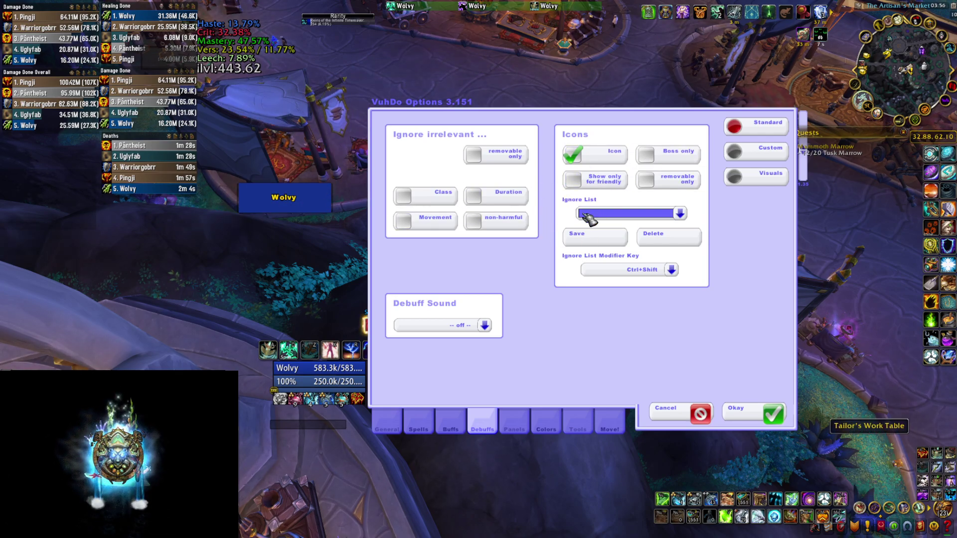
left_click(679, 214)
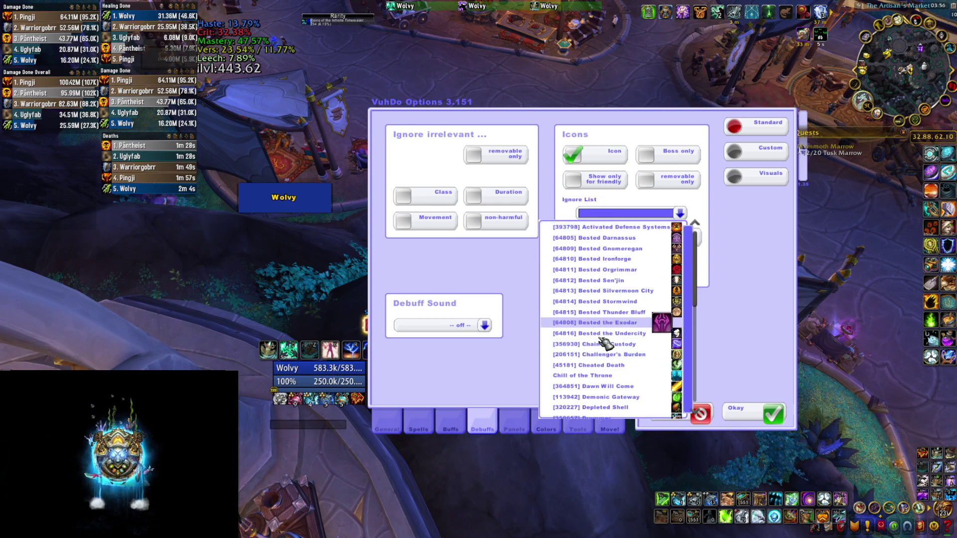
scroll(605, 323, "down", 5)
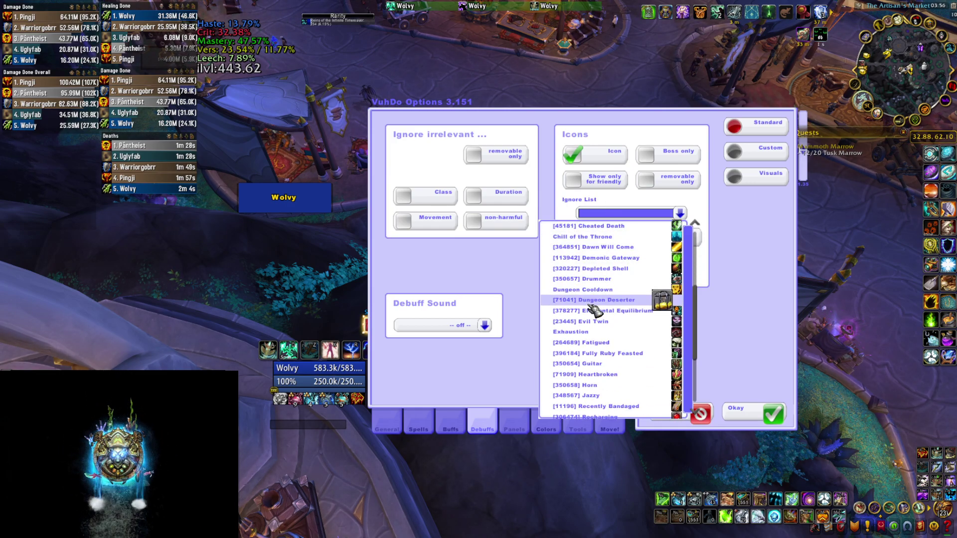
scroll(594, 310, "up", 10)
left_click(679, 213)
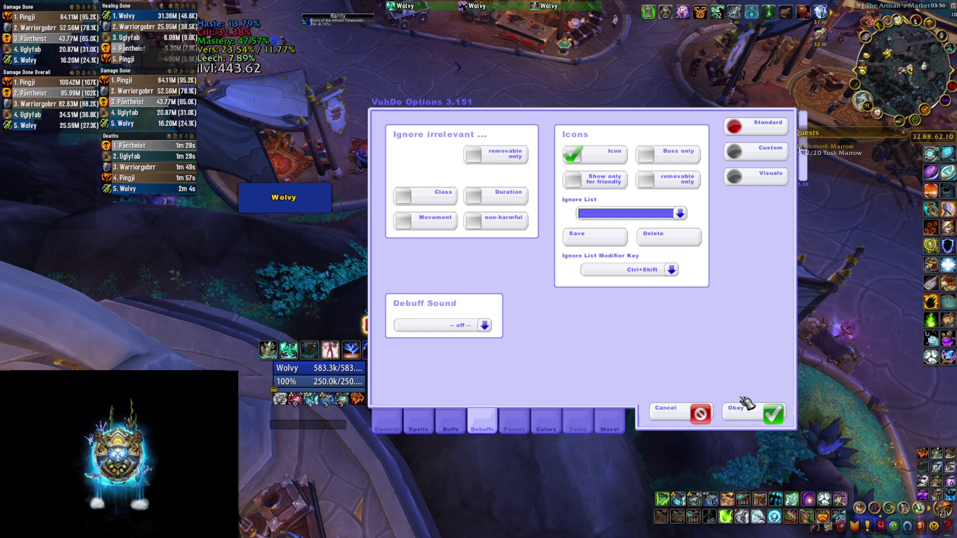
left_click(767, 417)
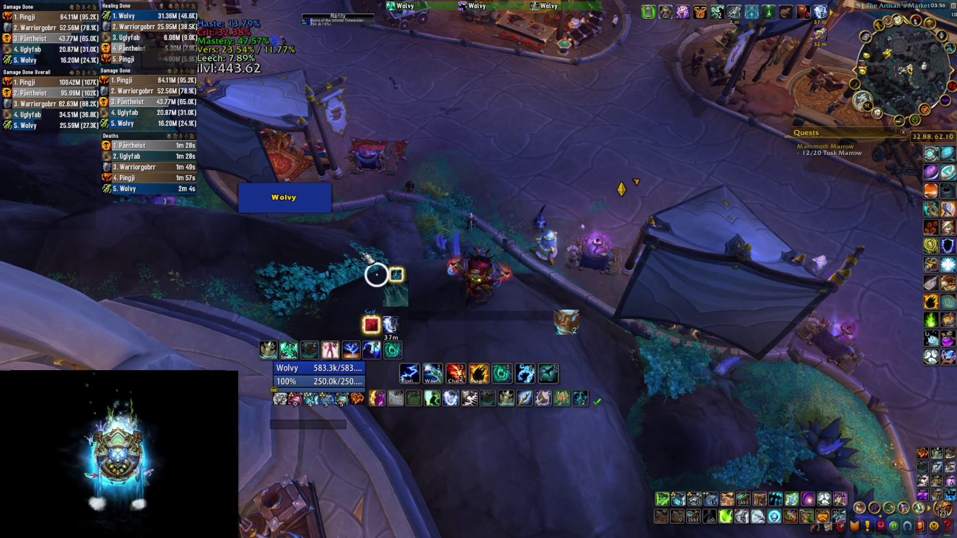